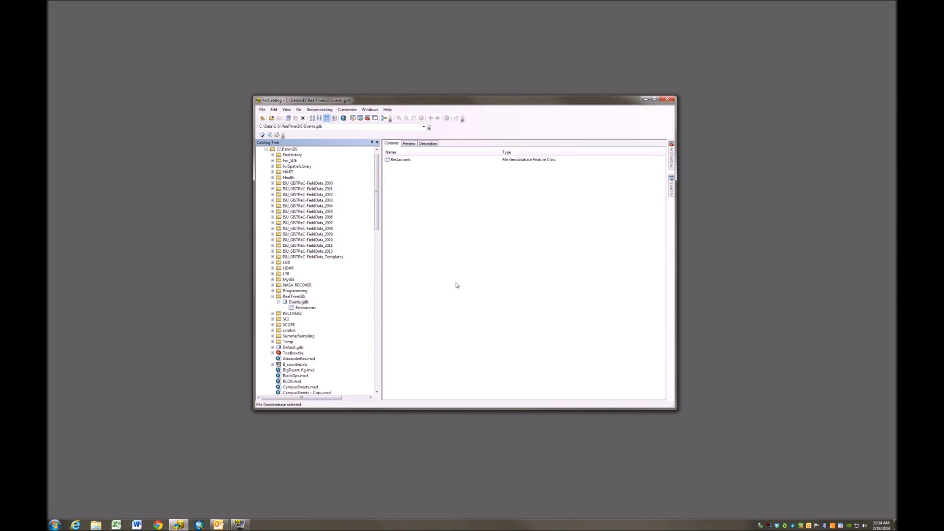
Open the Database Properties for Events.gdb to its empty Domains tab
click(296, 304)
right_click(298, 305)
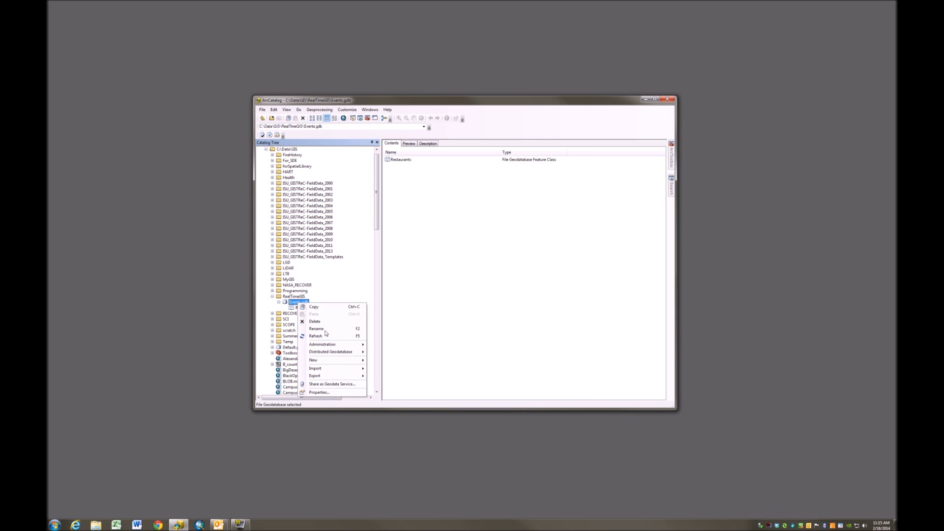
click(319, 392)
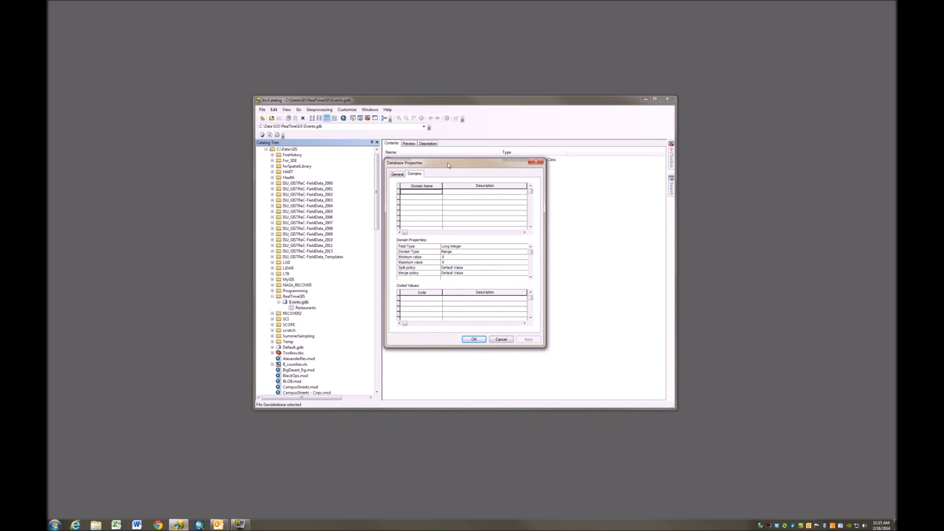
Add a domain named Ratings with the description 'The users ratings'
click(421, 194)
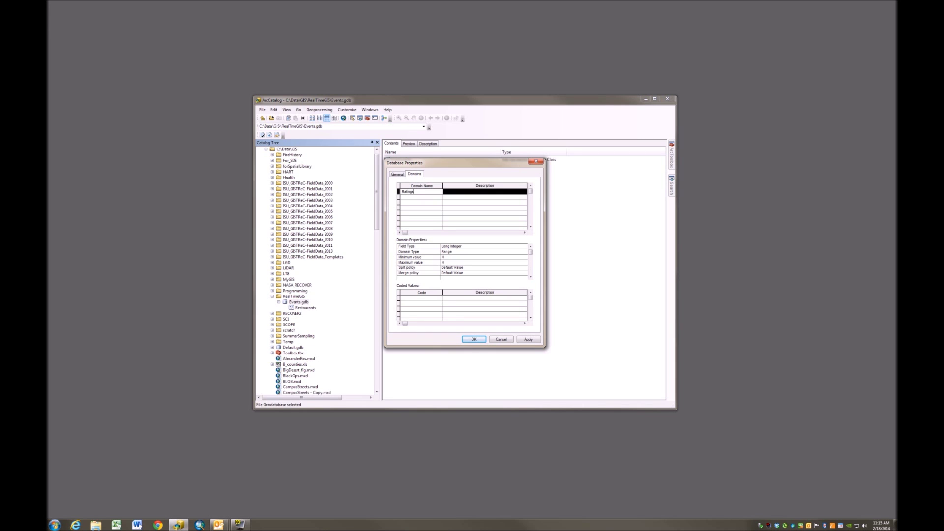
click(456, 194)
text(The users ratings)
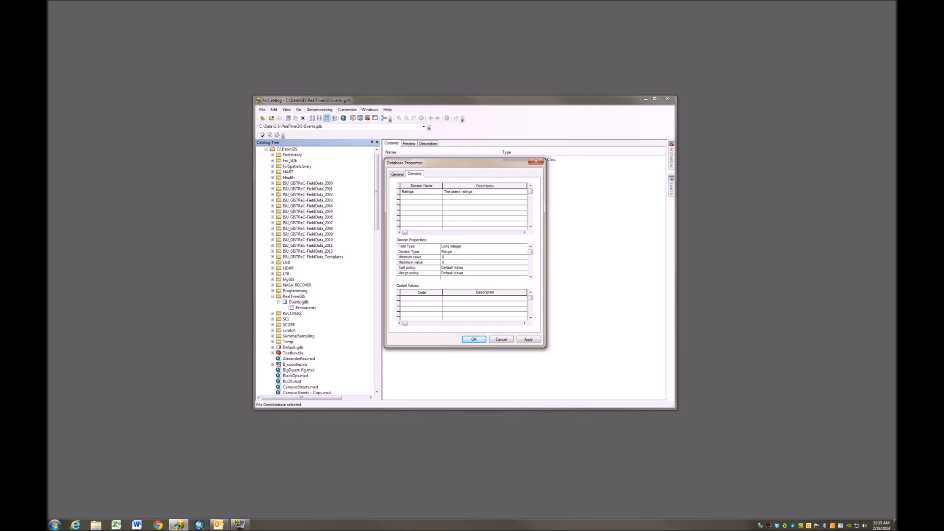
Make Ratings a Short Integer field type with the Coded Values domain type
click(467, 247)
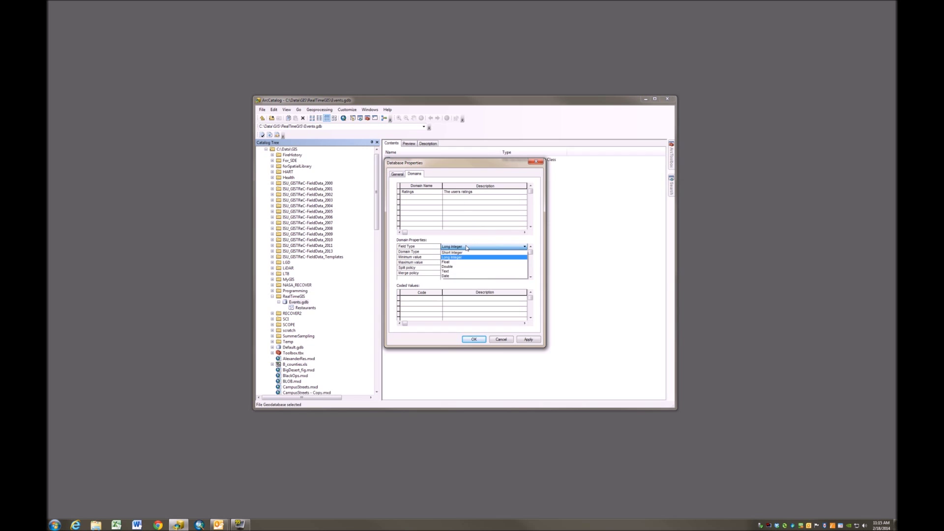
click(457, 252)
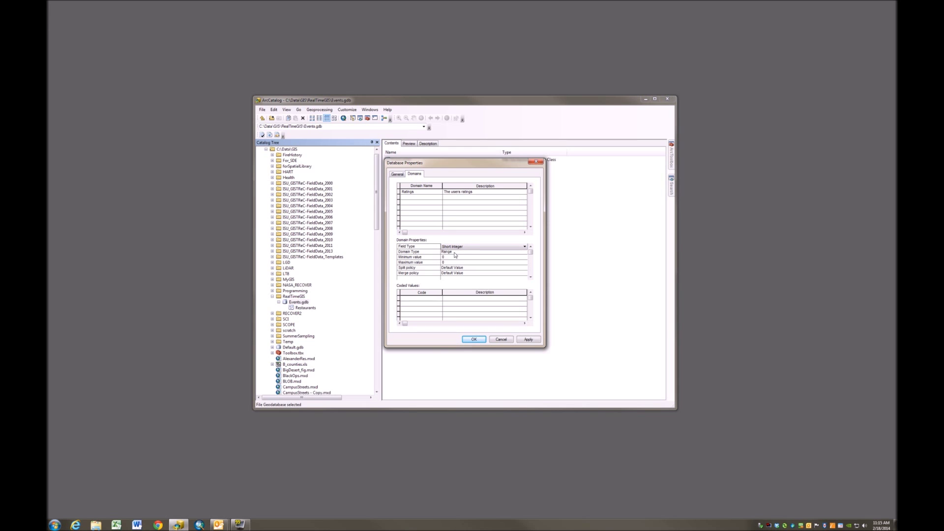
click(455, 253)
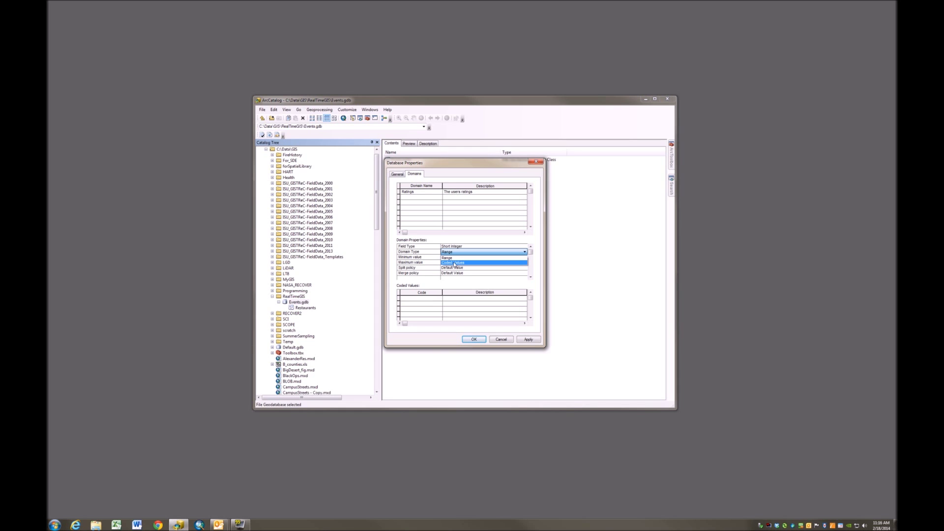
click(455, 263)
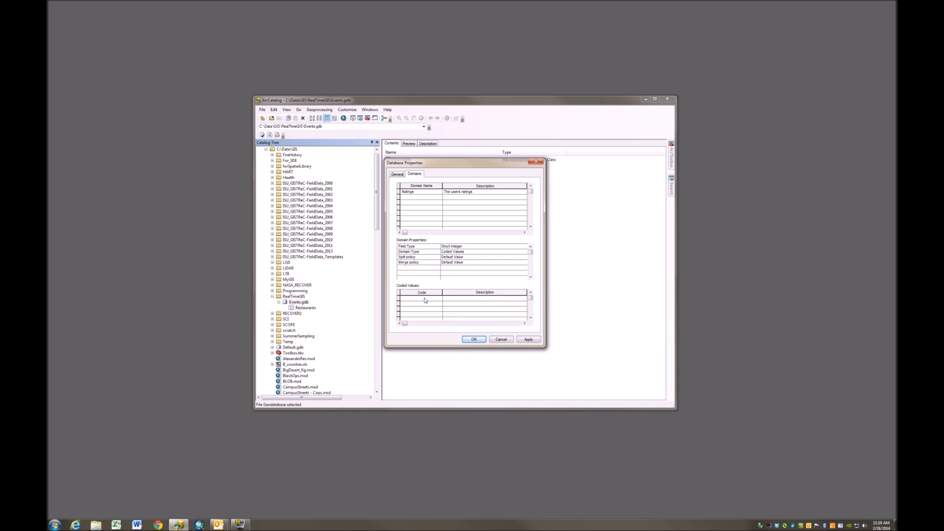
Enter coded values 0 ('0-very low'), 1 ('1') and 2 ('2')
click(447, 299)
click(435, 299)
text(0)
click(449, 300)
text(0-very low)
click(418, 303)
text(1)
click(449, 305)
text(1)
click(414, 310)
text(2)
click(448, 309)
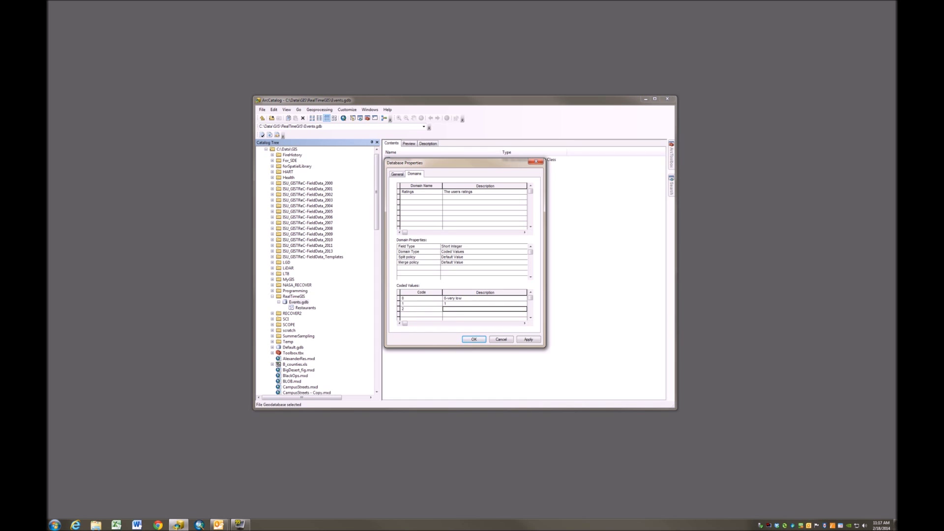
text(2)
Add coded values 3 ('3'), 4 ('4') and 5 ('5- Very high')
click(416, 314)
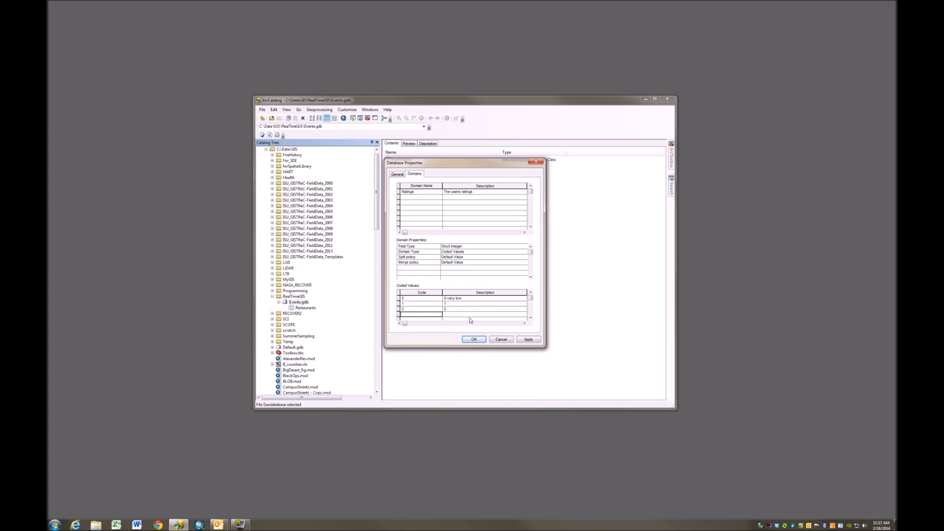
text(3)
click(452, 315)
text(3)
click(530, 317)
click(416, 310)
text(4)
click(448, 310)
text(4)
click(409, 315)
text(5)
click(451, 316)
text(5- Very high)
Change the code 5 description to lowercase 'very high', then apply and close the properties
click(531, 293)
click(531, 293)
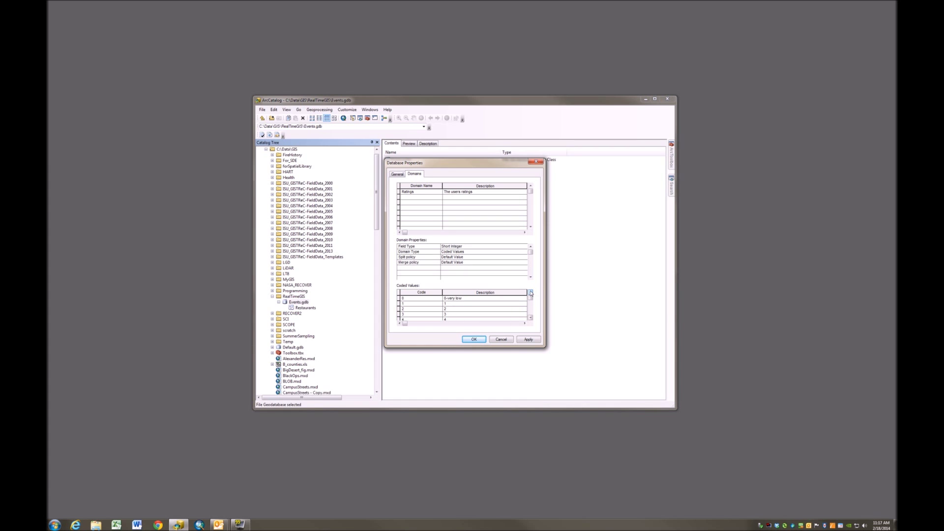
click(530, 318)
click(531, 318)
click(531, 318)
click(473, 313)
key(BackSpace)
text(v)
click(530, 292)
click(531, 293)
click(530, 292)
click(528, 340)
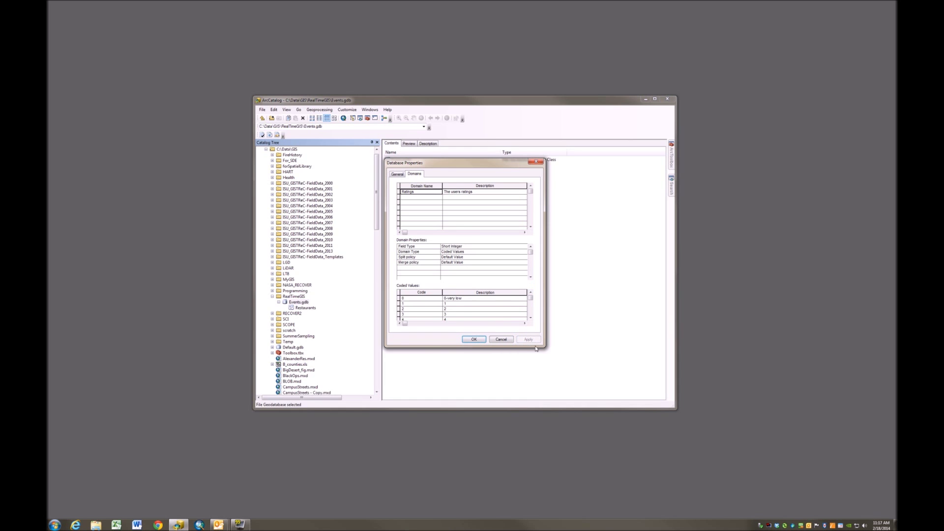
click(474, 340)
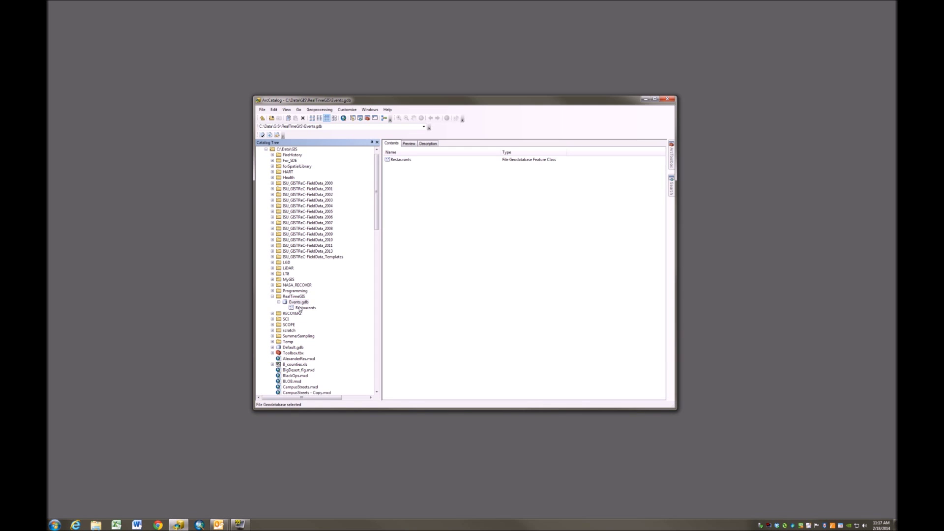
Open the Restaurants feature class properties and select the MyRating field
right_click(300, 309)
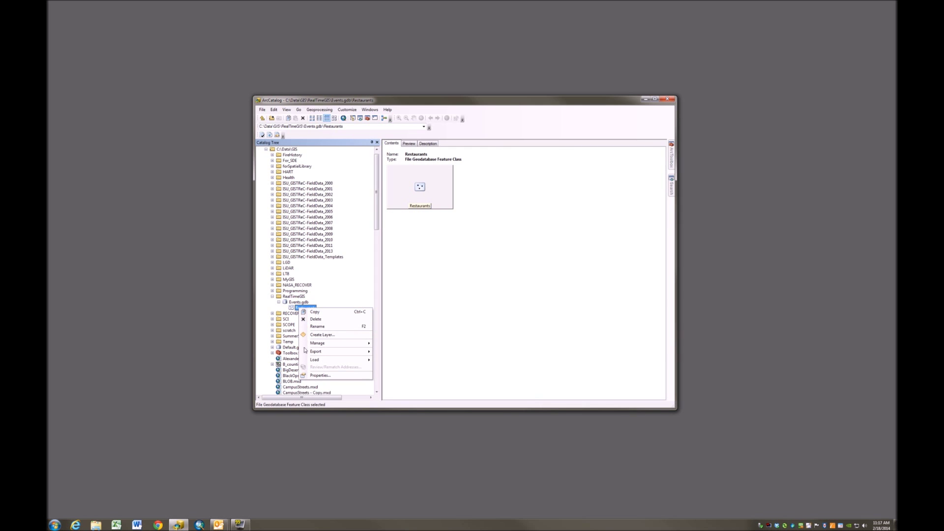
click(319, 376)
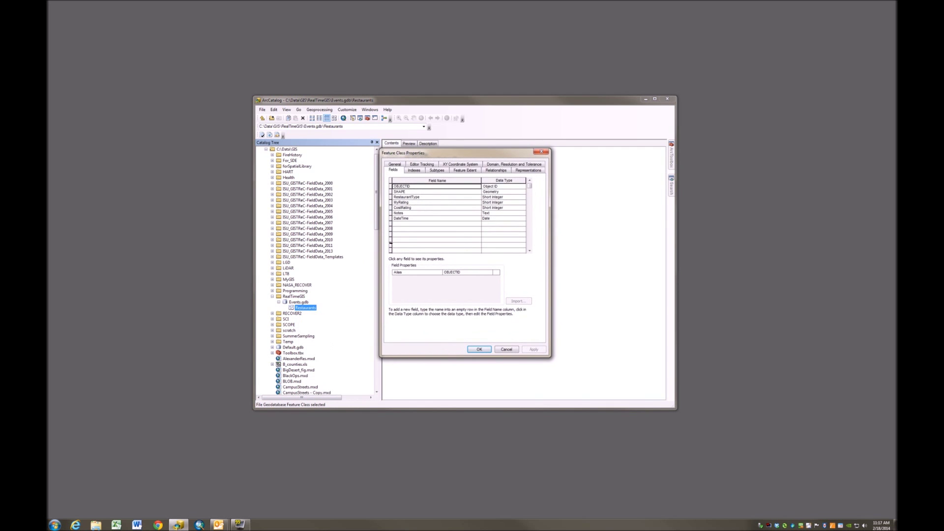
click(395, 204)
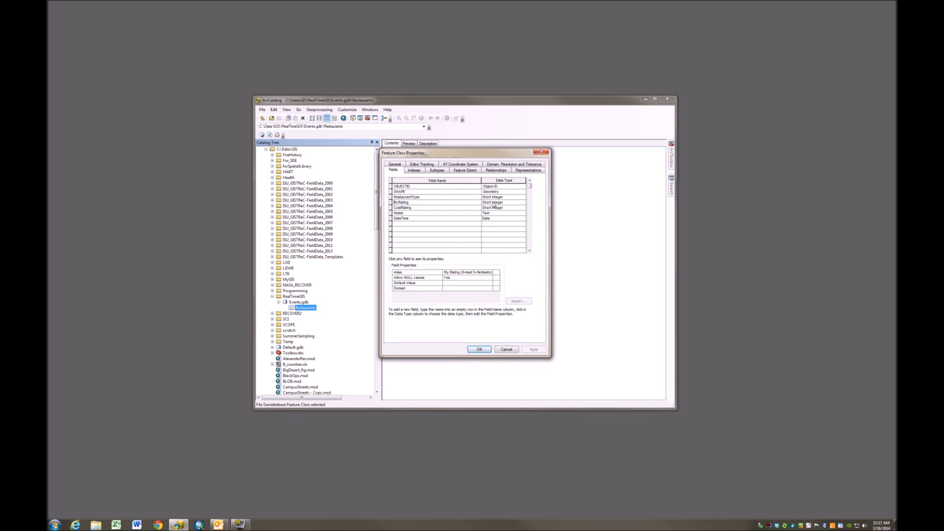
Assign the Ratings domain to the MyRating field and apply
click(450, 290)
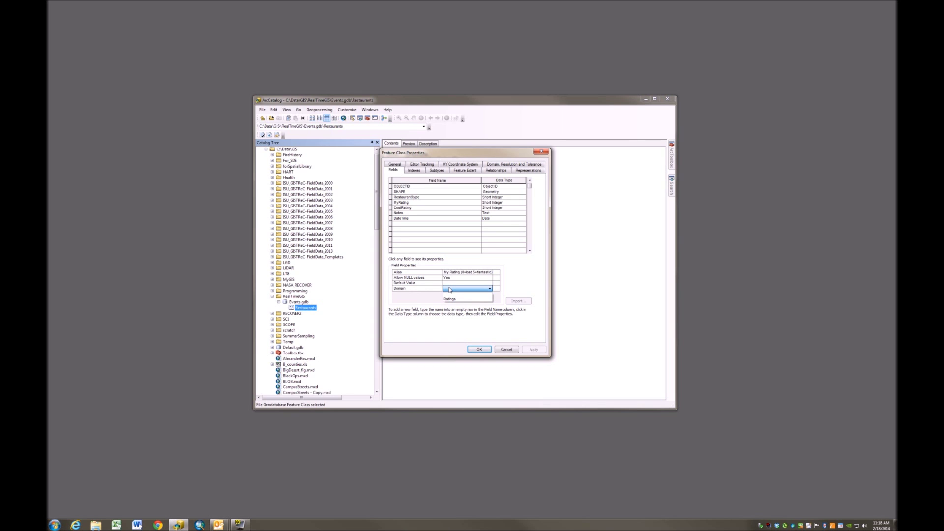
click(456, 300)
click(533, 350)
Assign the Ratings domain to the CostRating field and apply
click(402, 208)
click(395, 208)
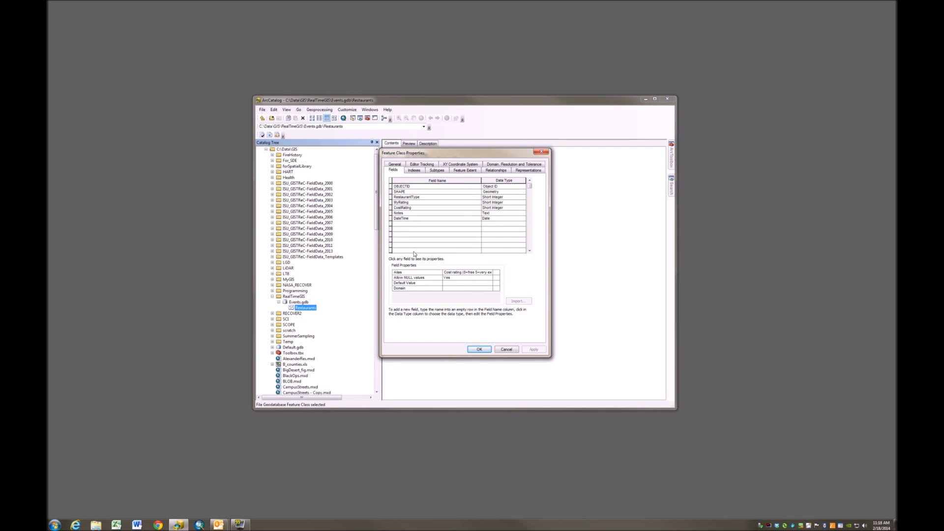
click(454, 288)
click(454, 289)
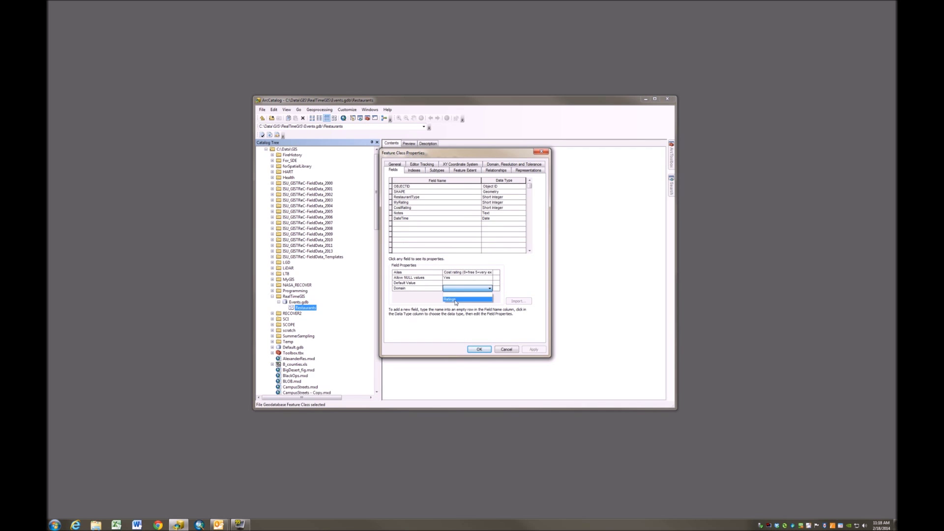
click(454, 298)
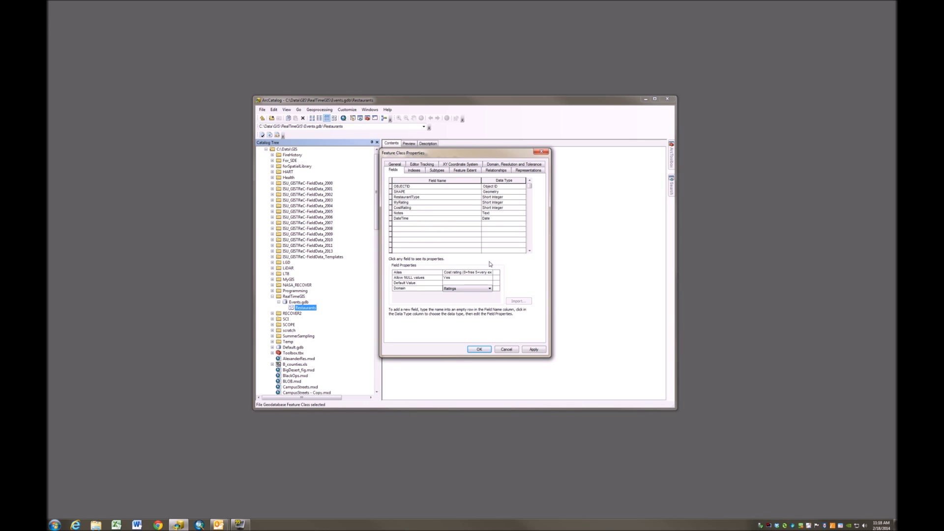
click(534, 350)
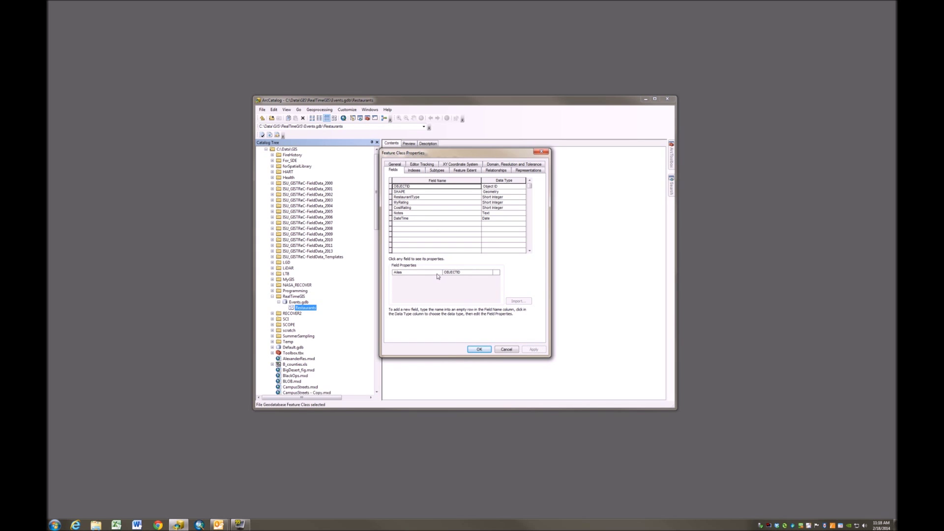
Use RestaurantType as the subtype field and rename subtype 0 to 'Other'
click(437, 171)
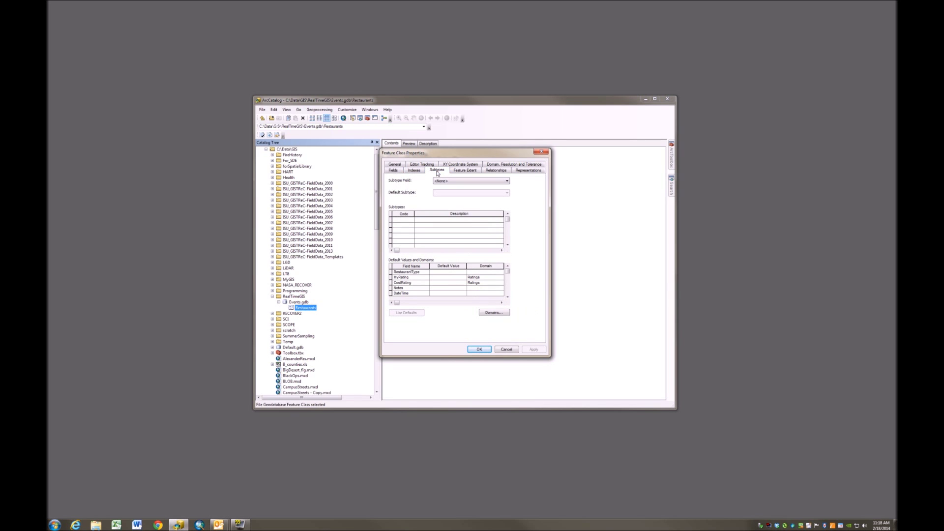
click(508, 183)
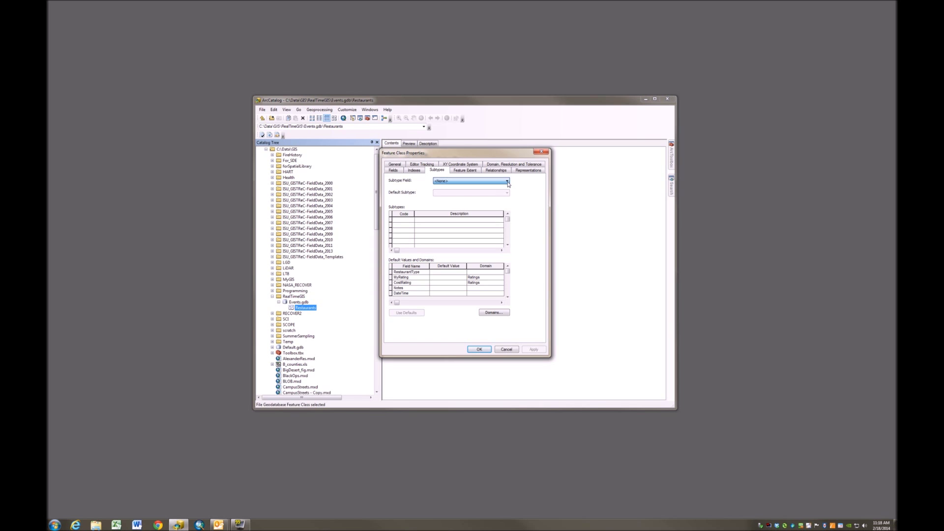
click(507, 182)
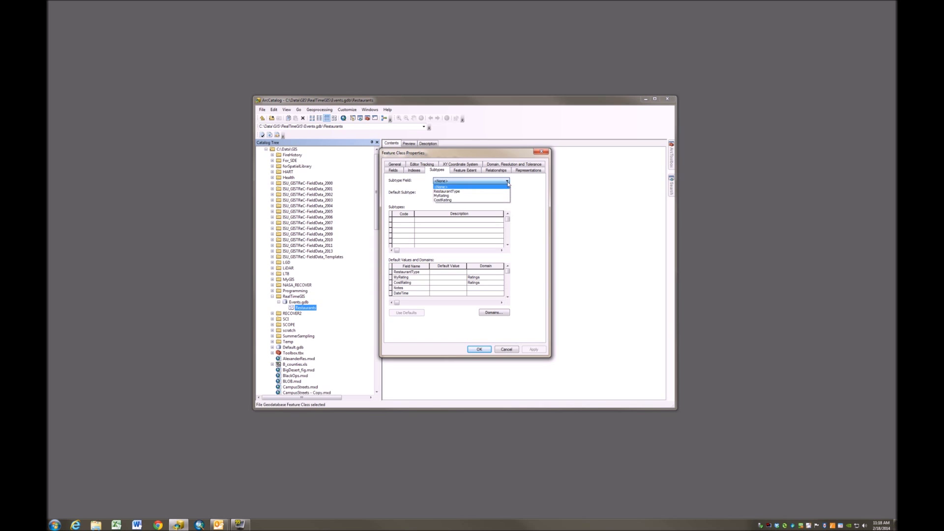
click(455, 191)
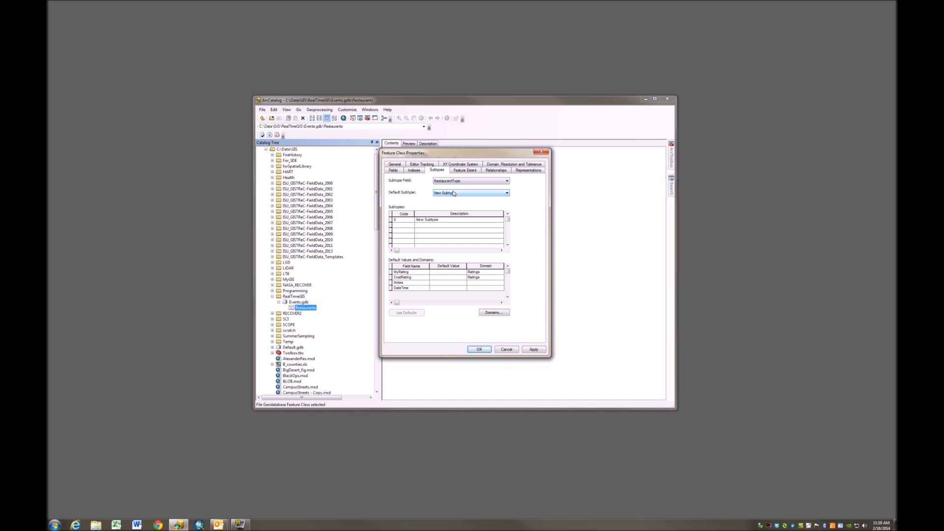
click(437, 220)
double_click(437, 220)
text(Other)
Add subtypes 1 'Fast food' and 2 'Family style', then apply and close
click(406, 227)
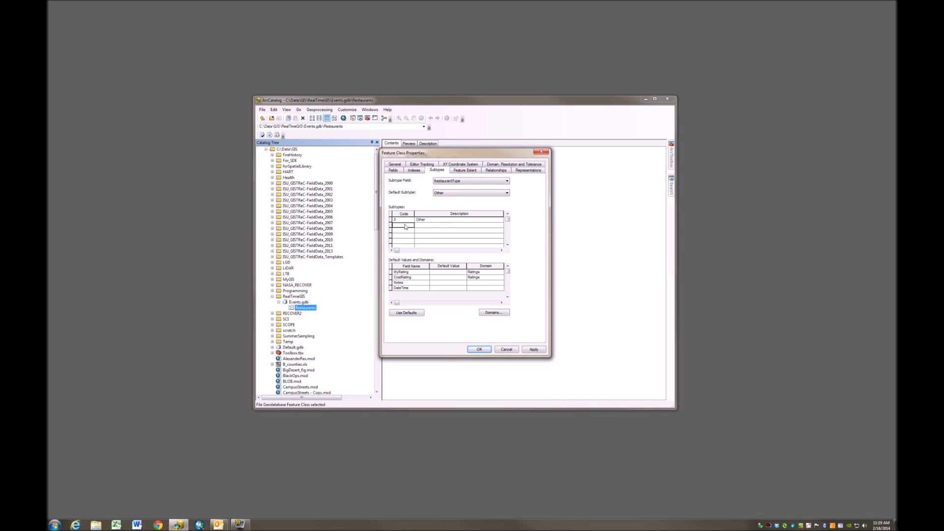
text(1)
click(424, 226)
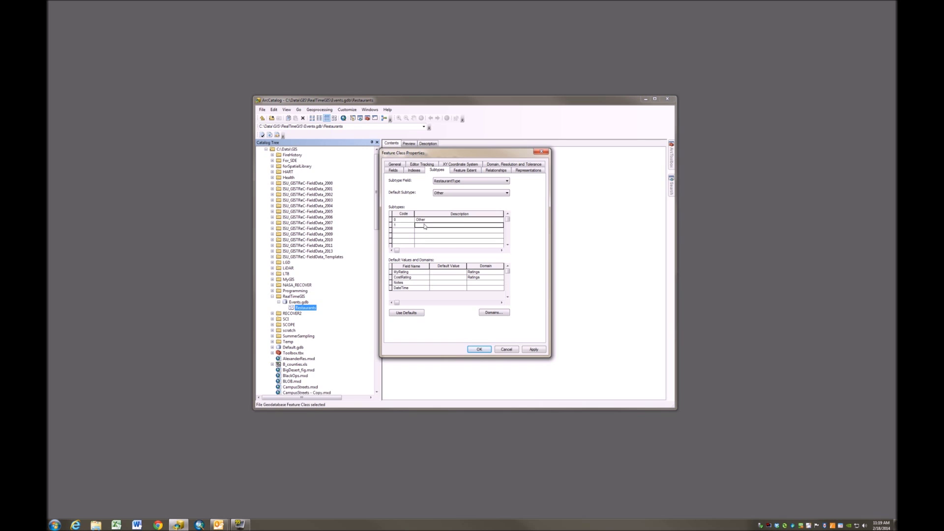
text(Fast food)
click(408, 230)
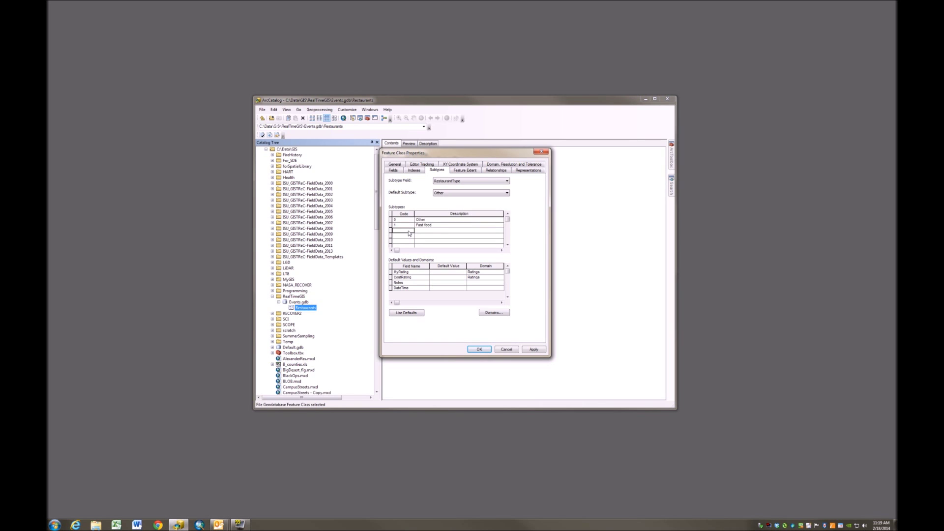
text(2)
click(426, 231)
text(Family style)
click(534, 349)
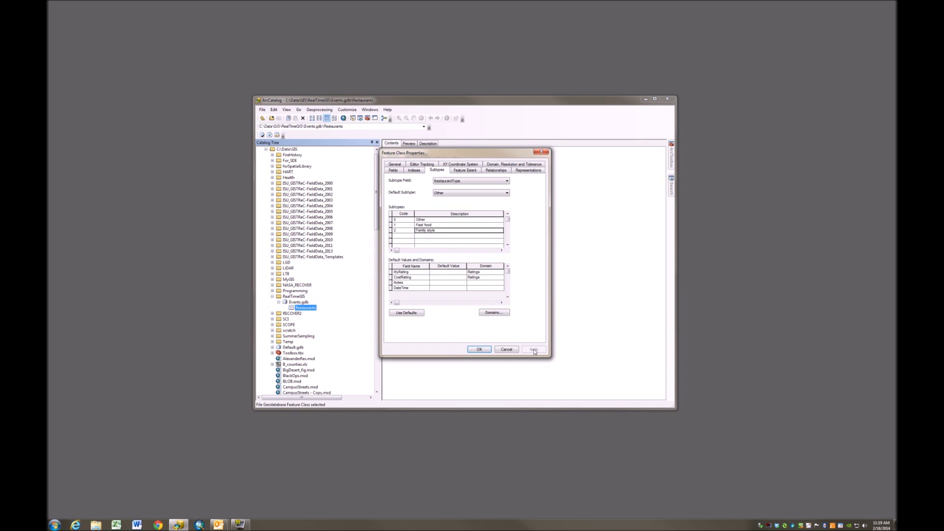
click(478, 350)
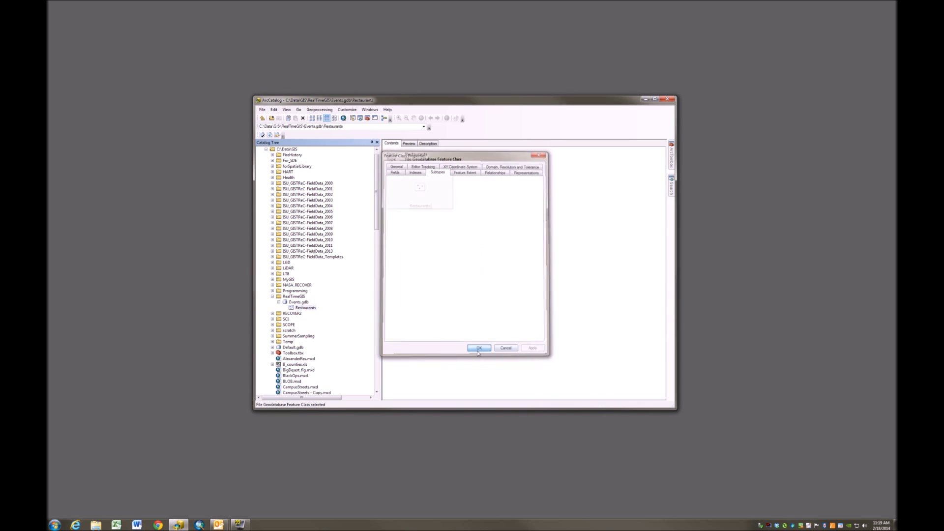